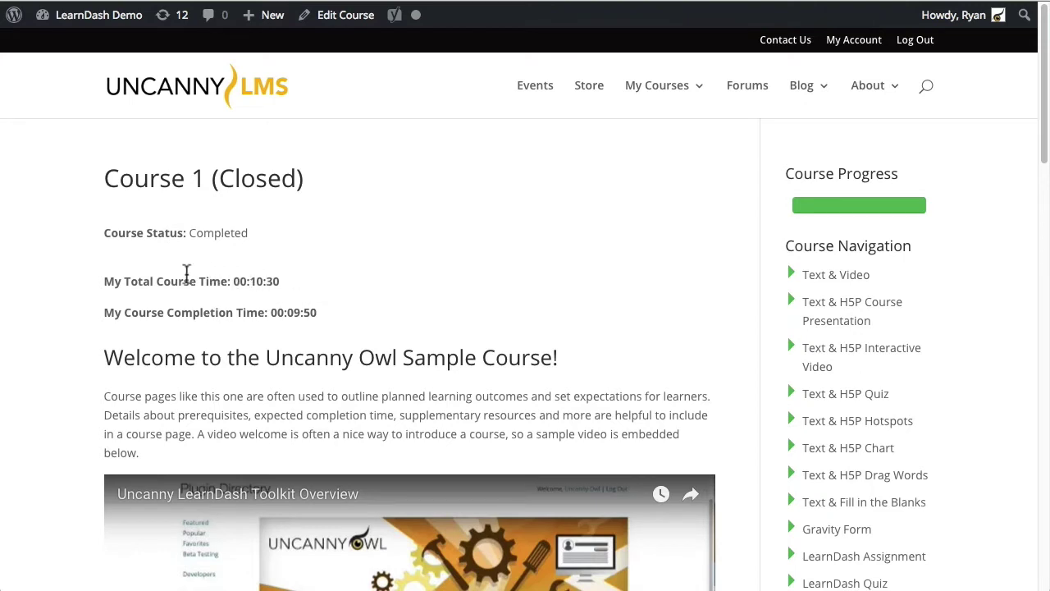
Highlight Course 1's total course time 00:13:30 and completion time 00:09:50 on the course page
drag(107, 279, 105, 308)
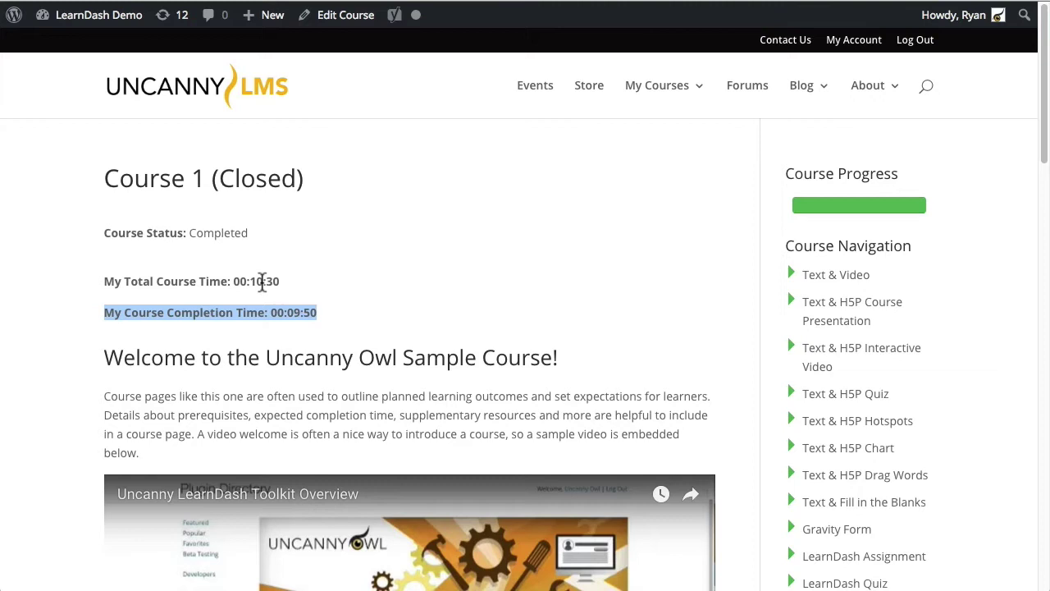
click(262, 280)
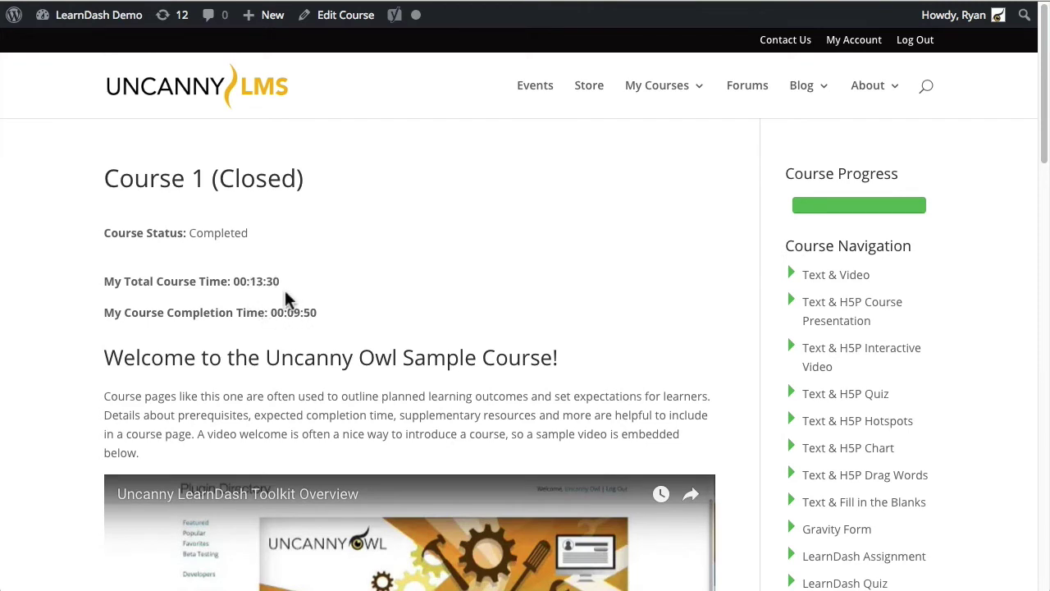
drag(281, 282, 239, 280)
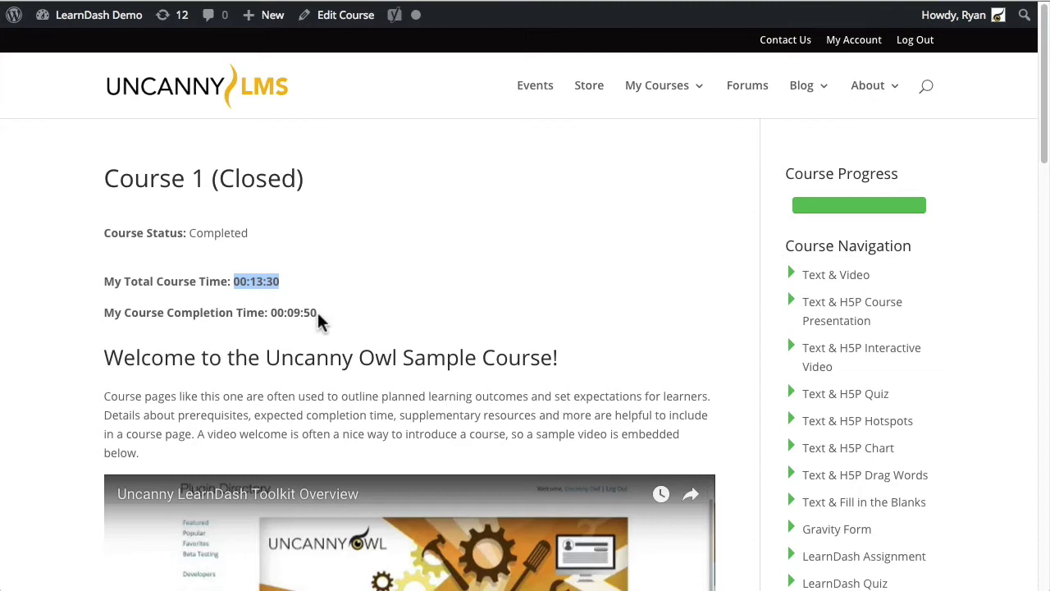
drag(318, 316, 269, 312)
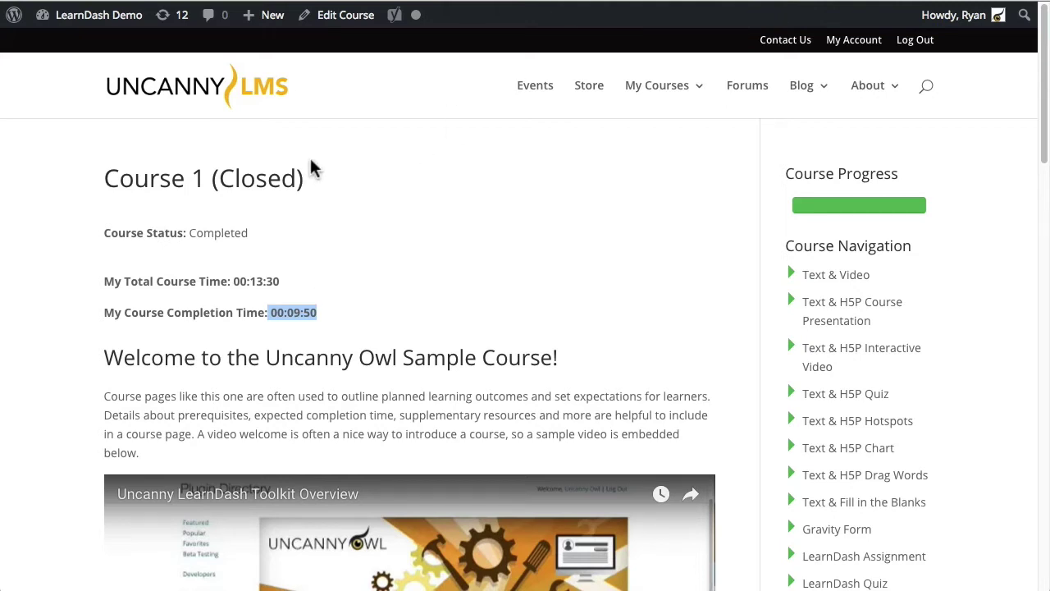
In the Course 1 (Closed) editor, highlight the [uo_time] and [uo_time_course_completed] shortcodes
click(338, 17)
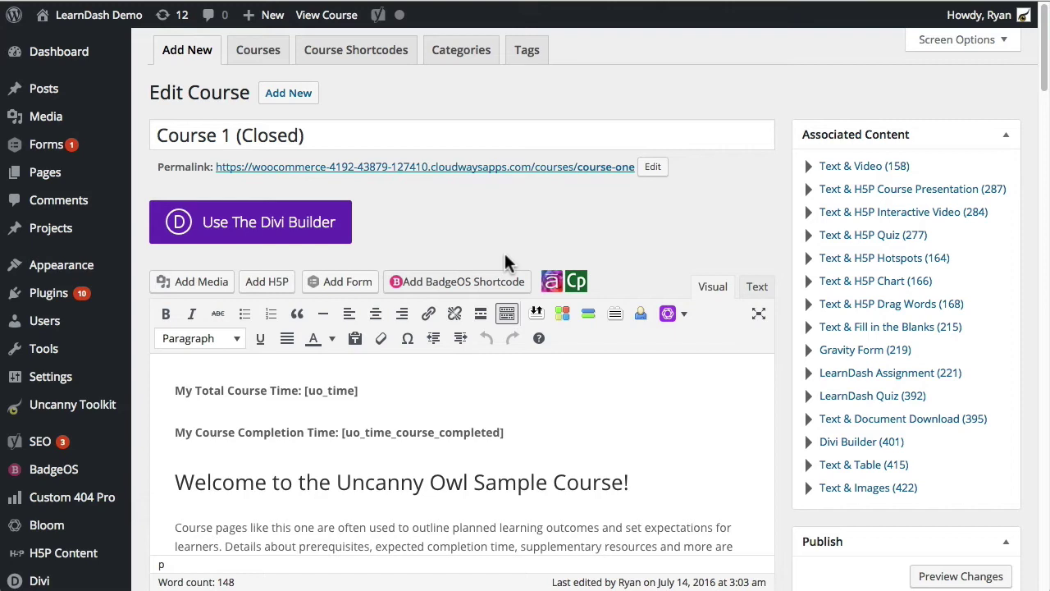
drag(361, 391, 306, 392)
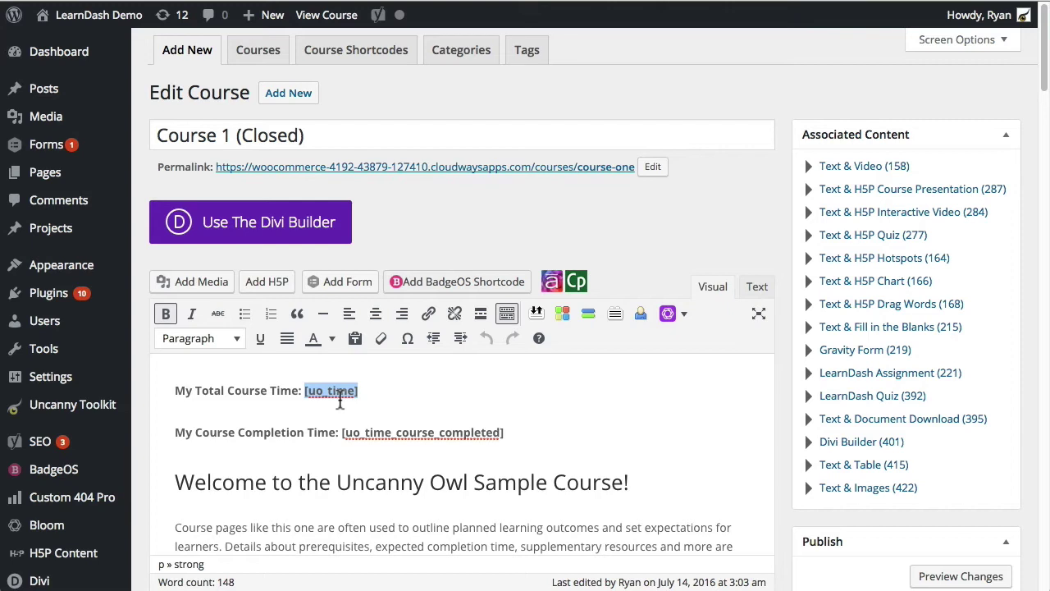
click(450, 437)
click(506, 435)
drag(506, 435, 336, 435)
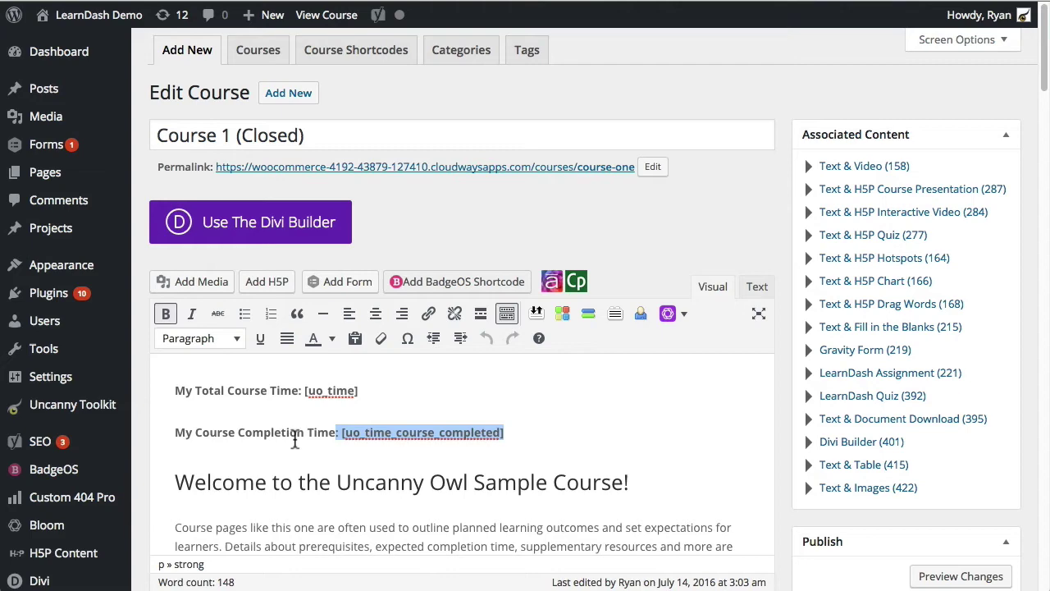
Go to LearnDash LMS Reports to reach the exported courses spreadsheet
scroll(144, 394, down, 5)
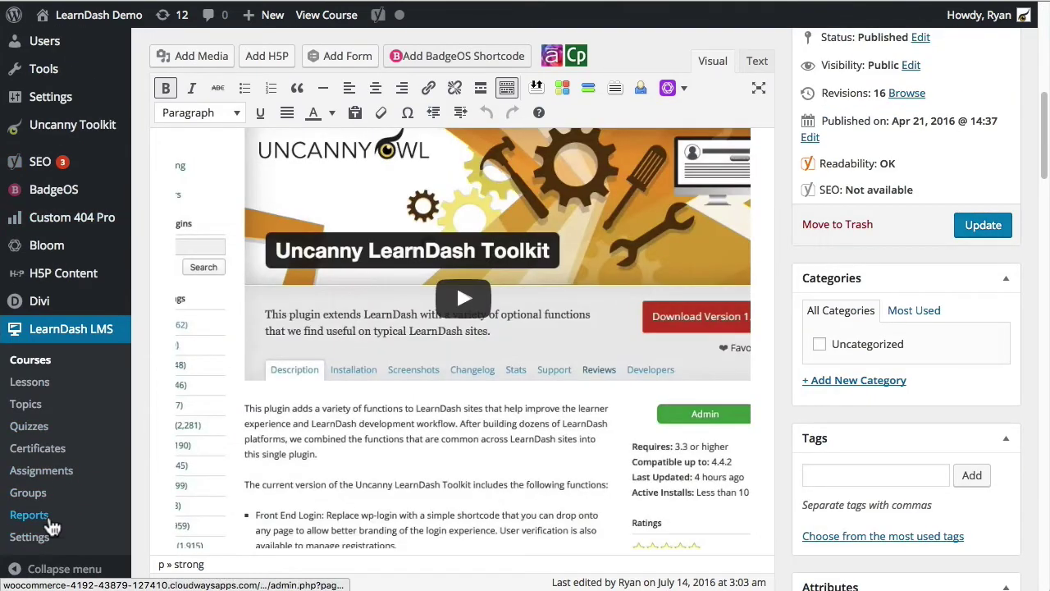
click(28, 515)
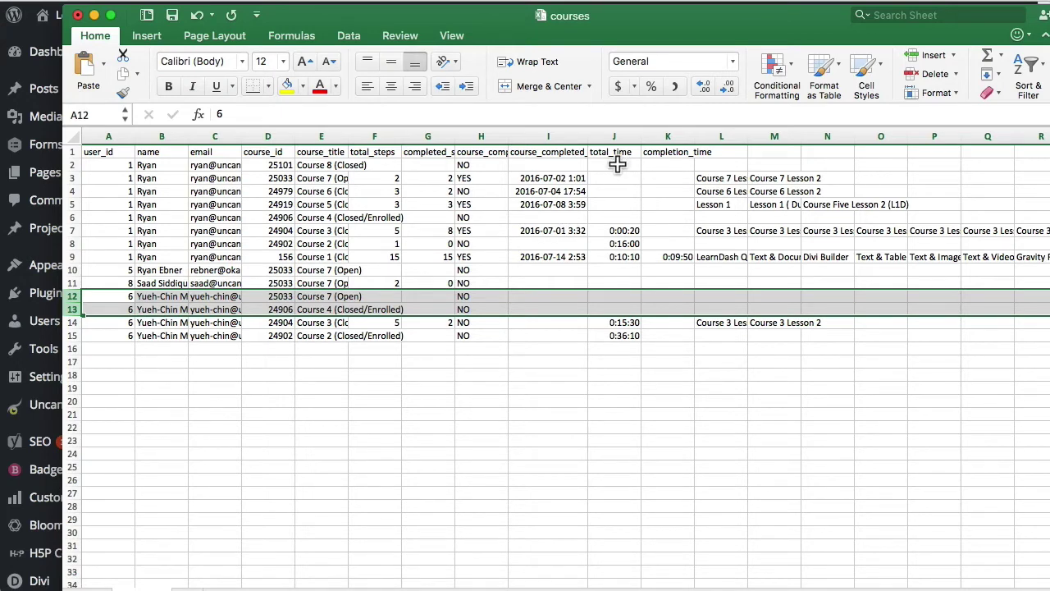
Select the total_time and completion_time columns in the courses spreadsheet and check empty cell J3
click(621, 137)
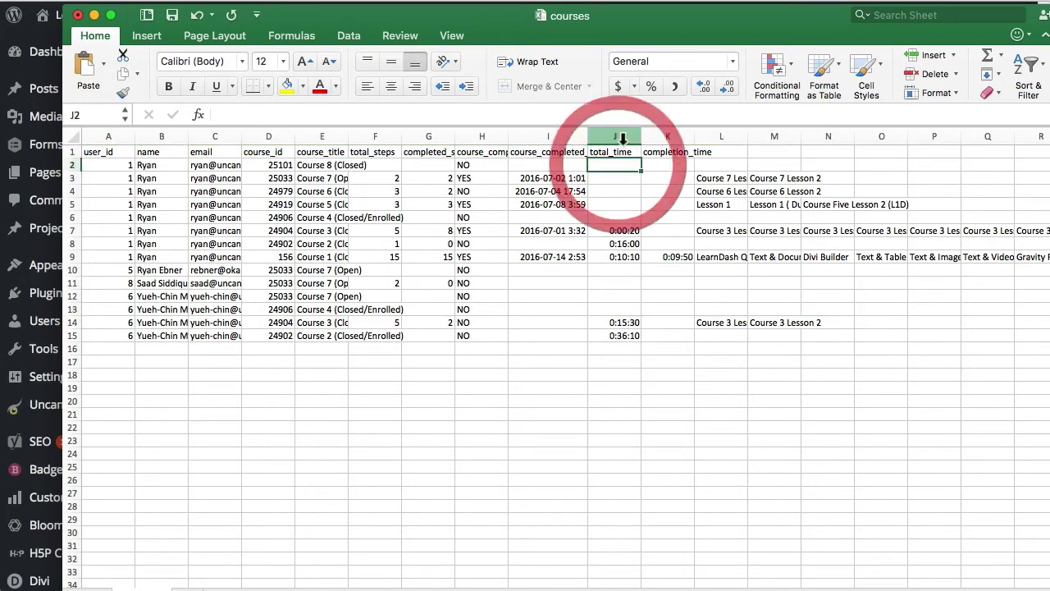
click(670, 136)
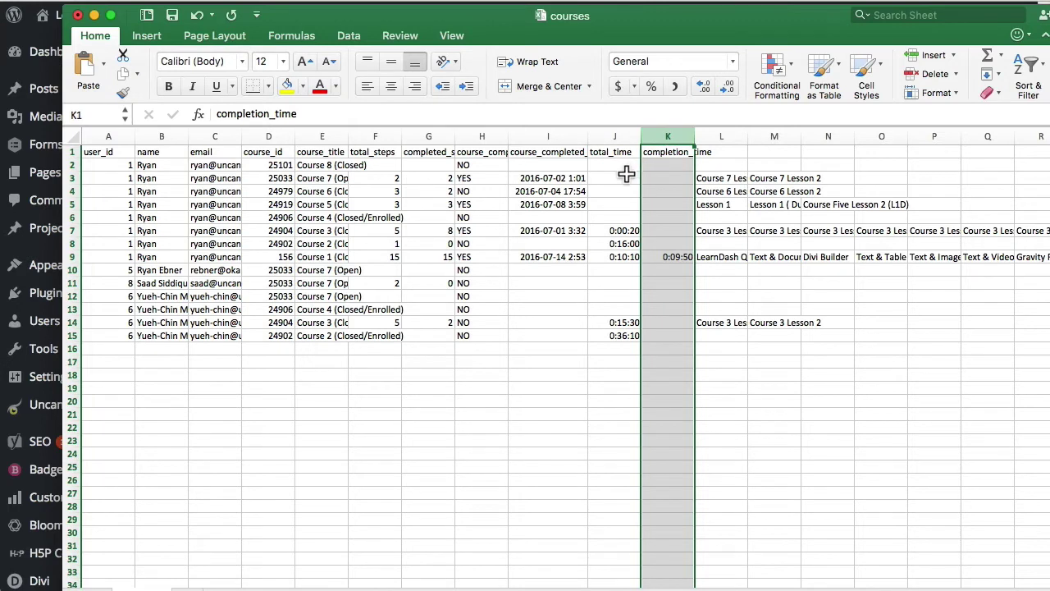
click(626, 173)
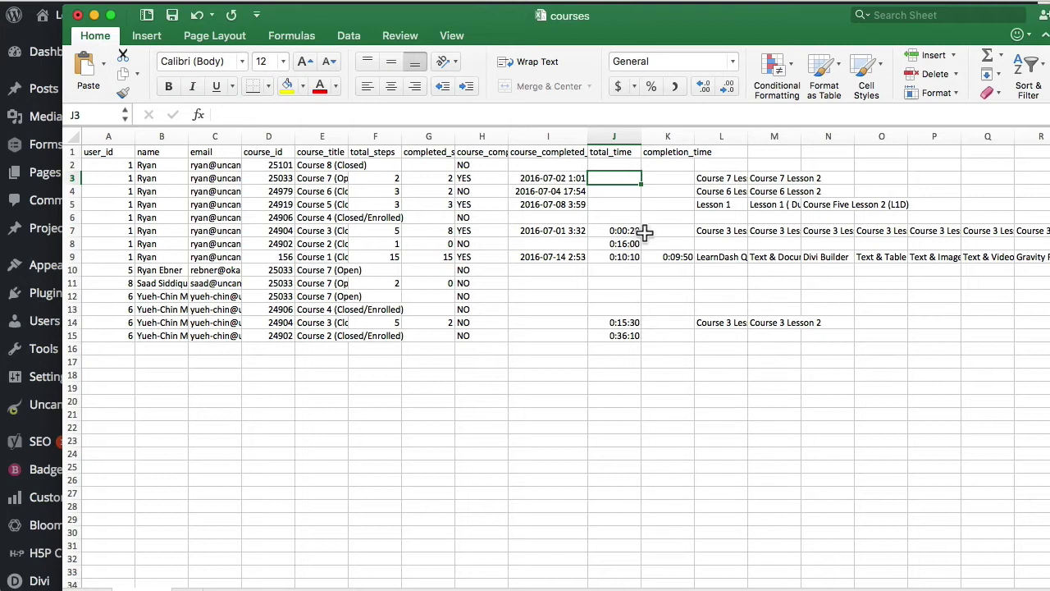
click(622, 179)
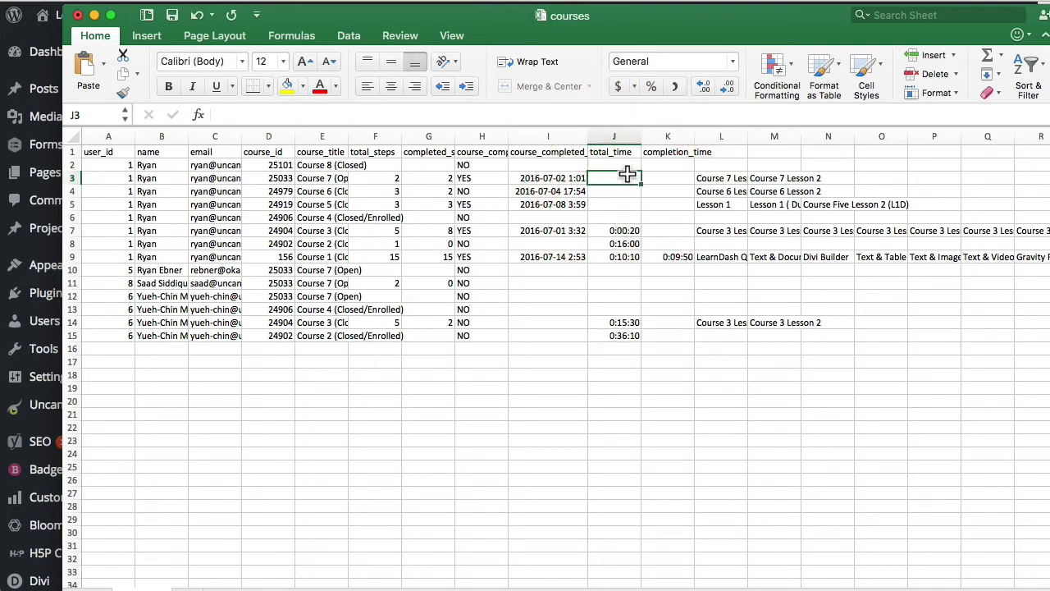
Confirm Course 1's total_time 0:10:10 in J9 and completion_time 0:09:50 in K9, then return to User Reports
click(624, 230)
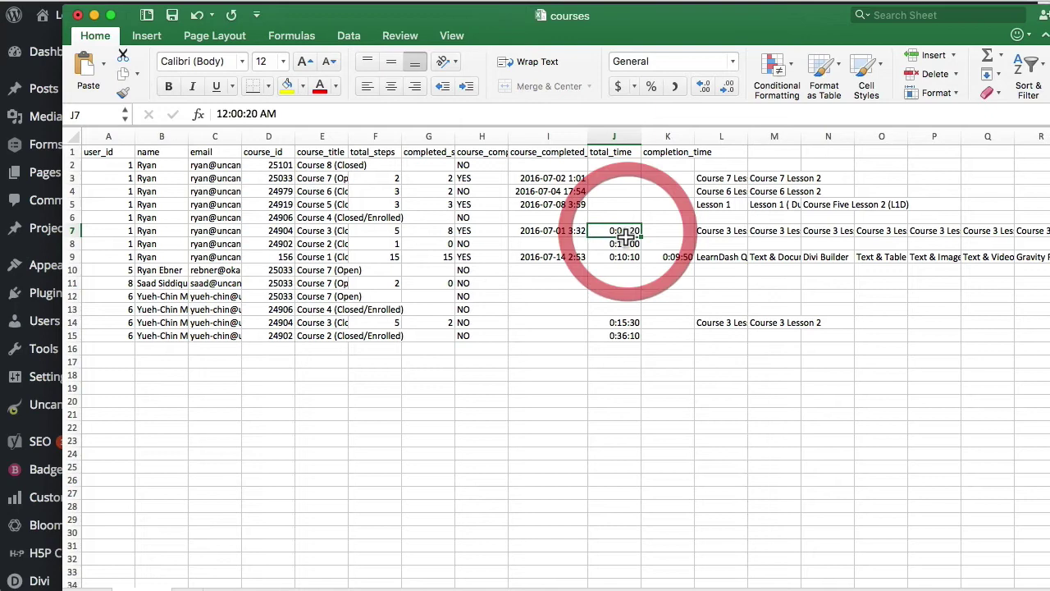
click(621, 244)
click(622, 257)
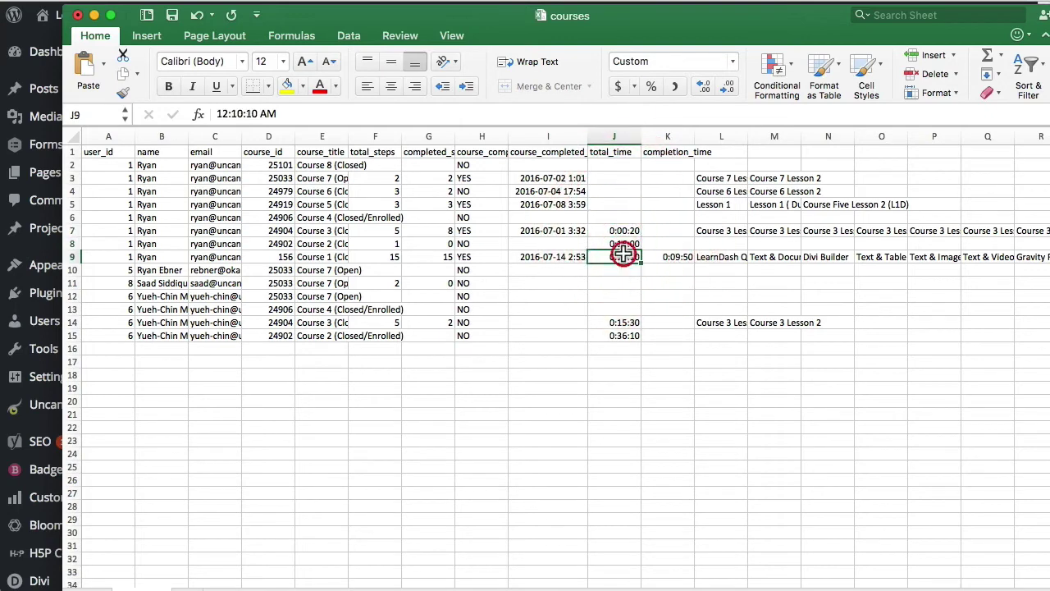
click(325, 257)
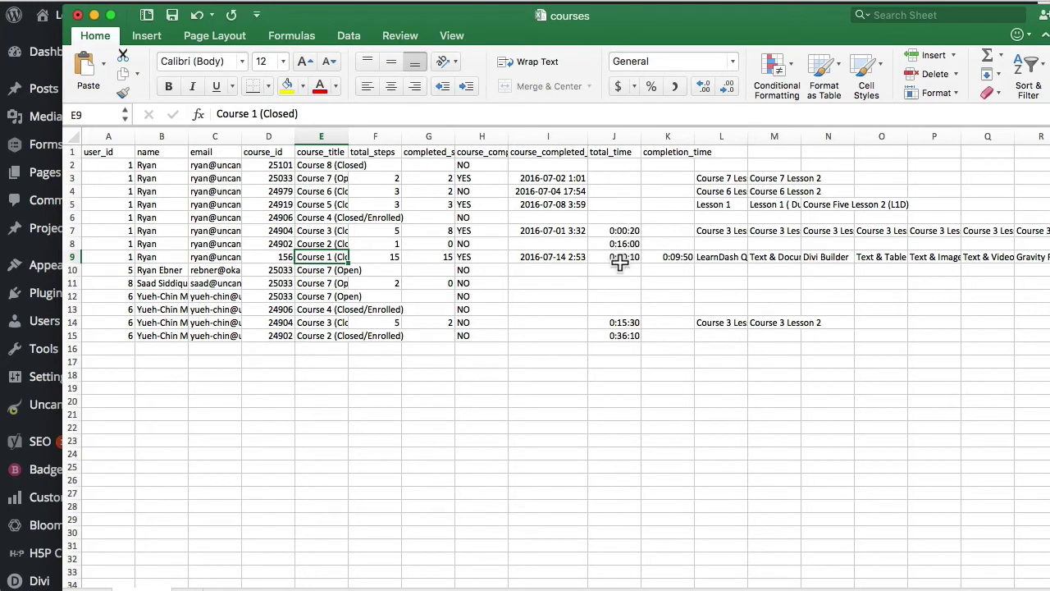
click(620, 261)
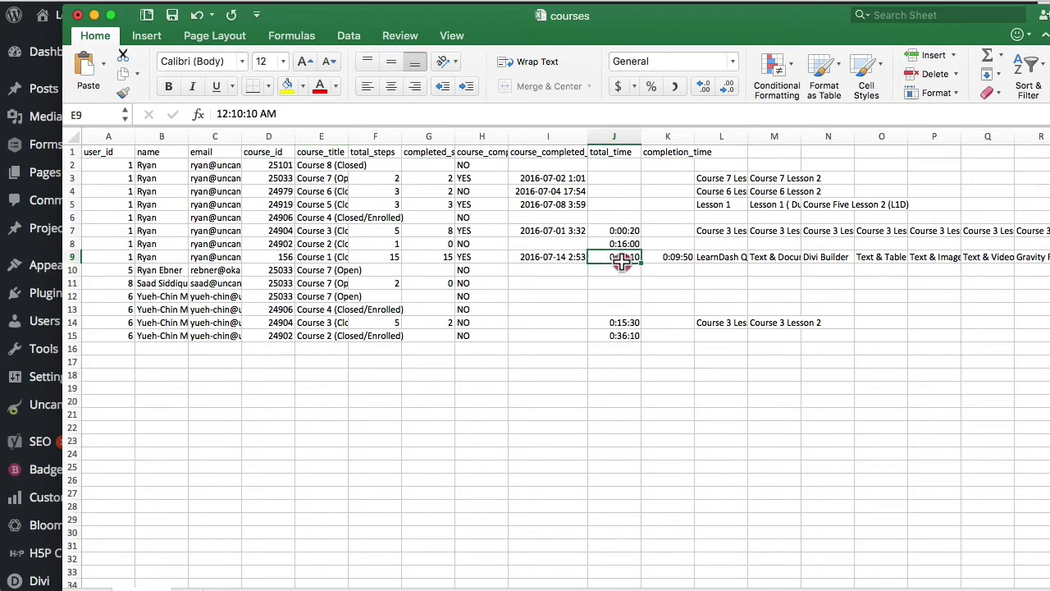
click(677, 259)
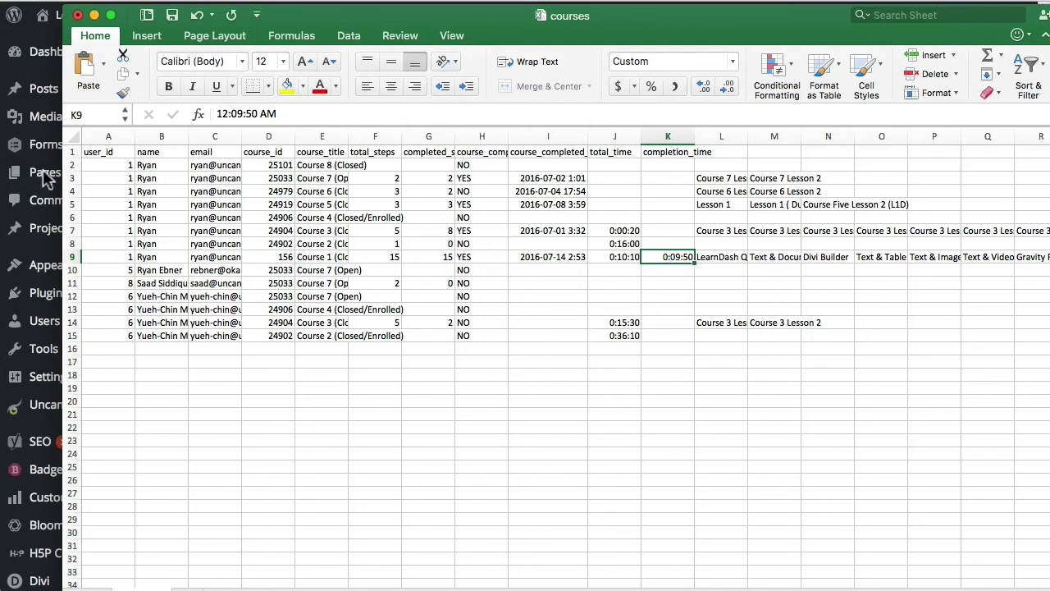
click(47, 178)
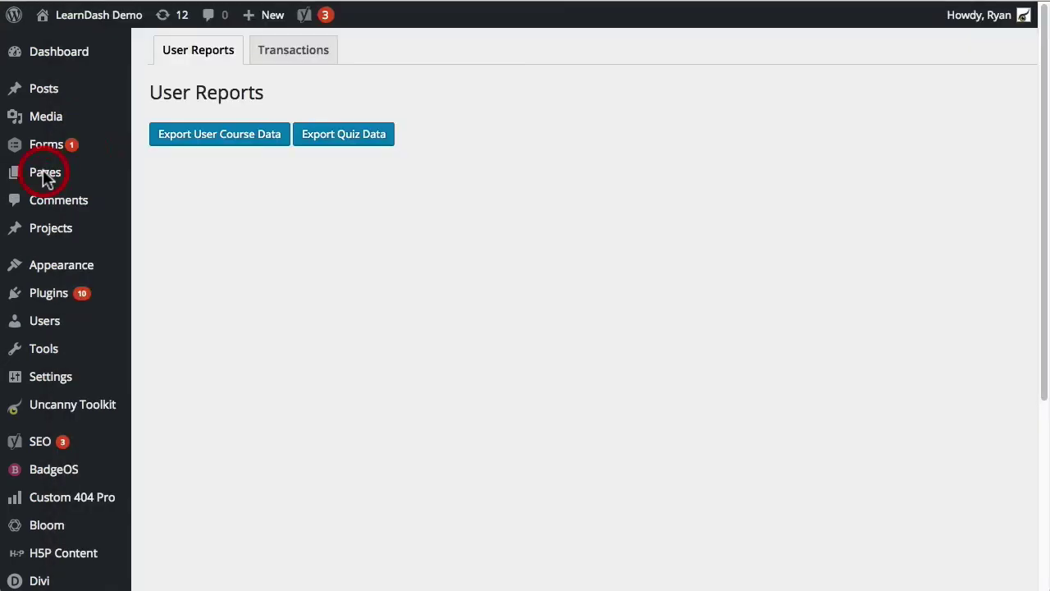
Go to the Uncanny Toolkit modules page where Simple Course Timer is switched on
click(648, 1)
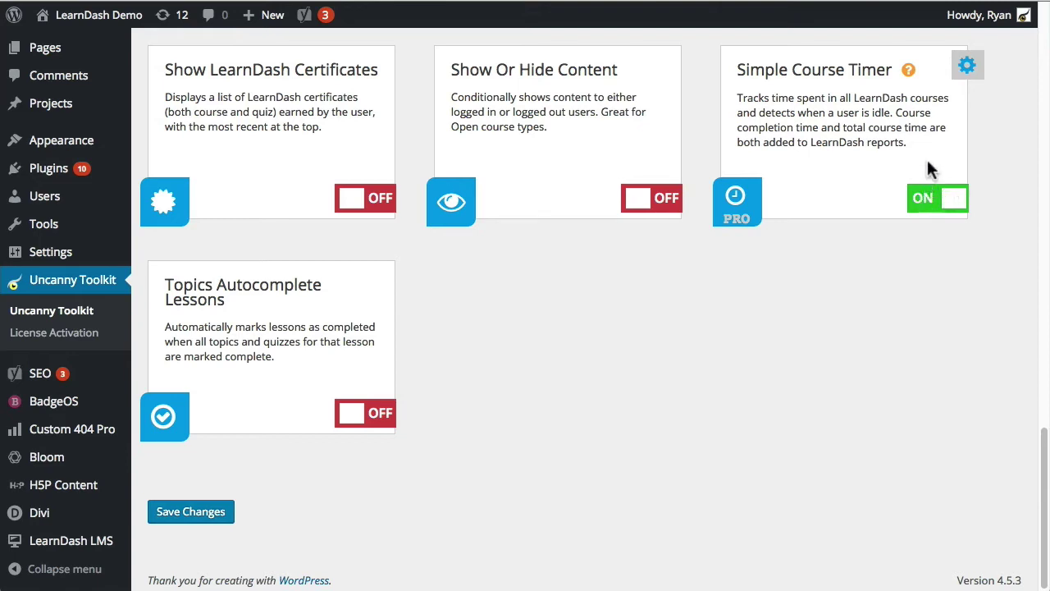
Review the Simple Course Timer's 600-second idle time, timeout message, and OK/Cancel button labels
click(968, 69)
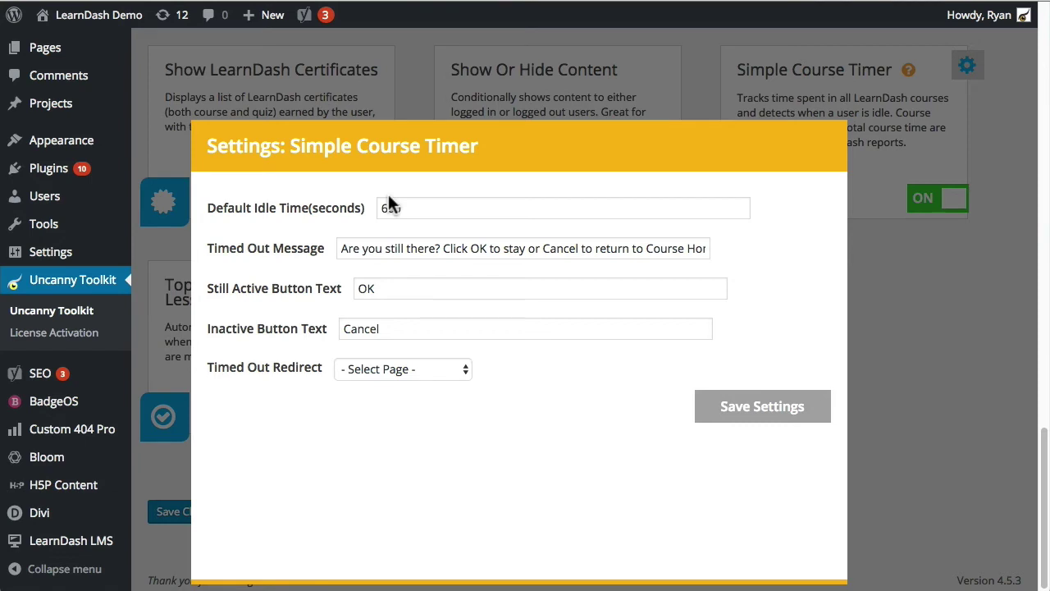
drag(445, 211, 357, 210)
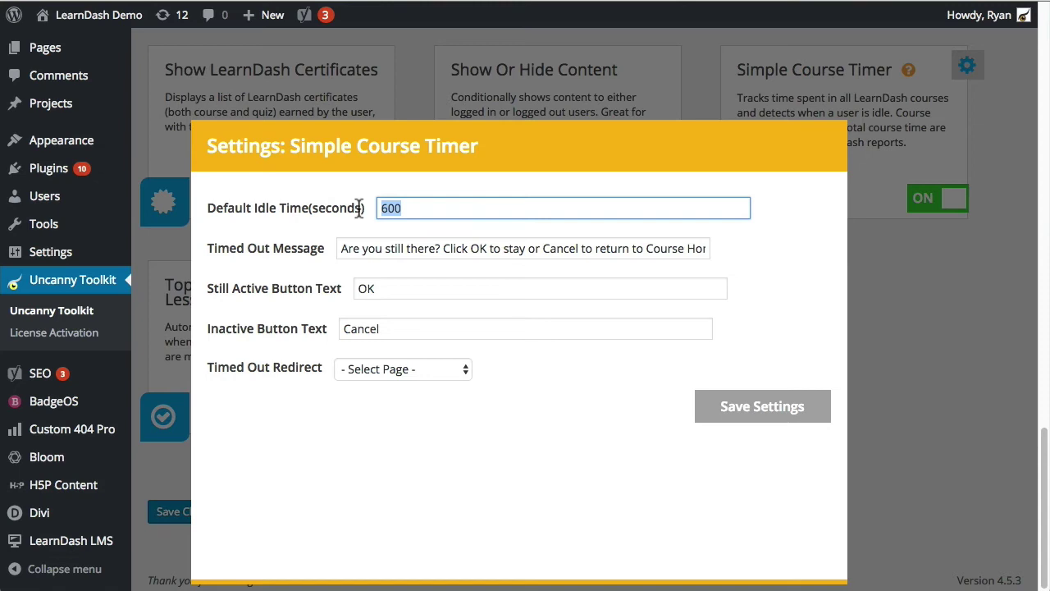
click(421, 208)
drag(437, 211, 371, 207)
drag(348, 248, 752, 248)
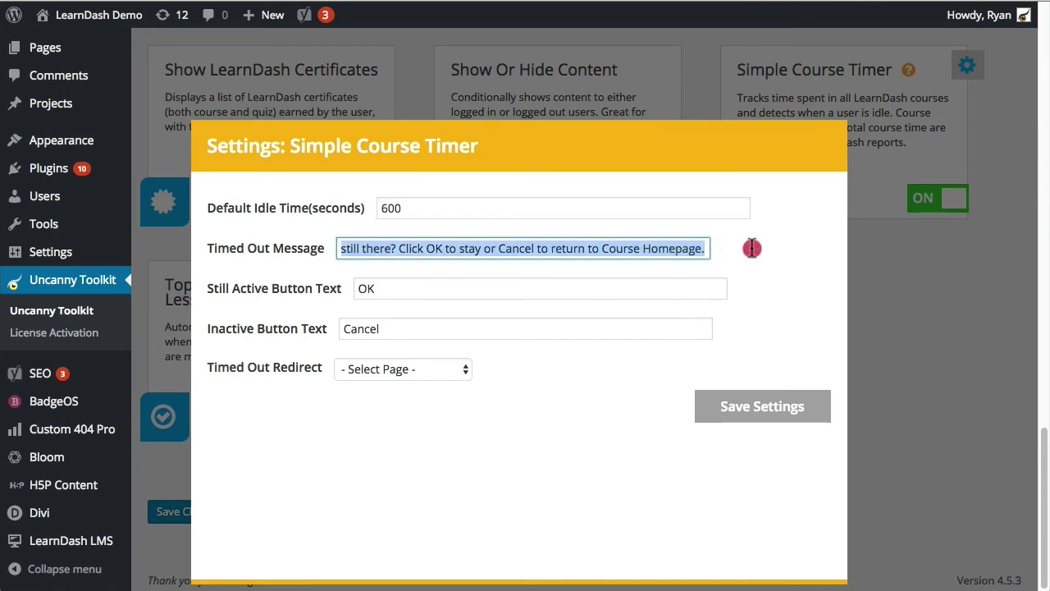
click(534, 251)
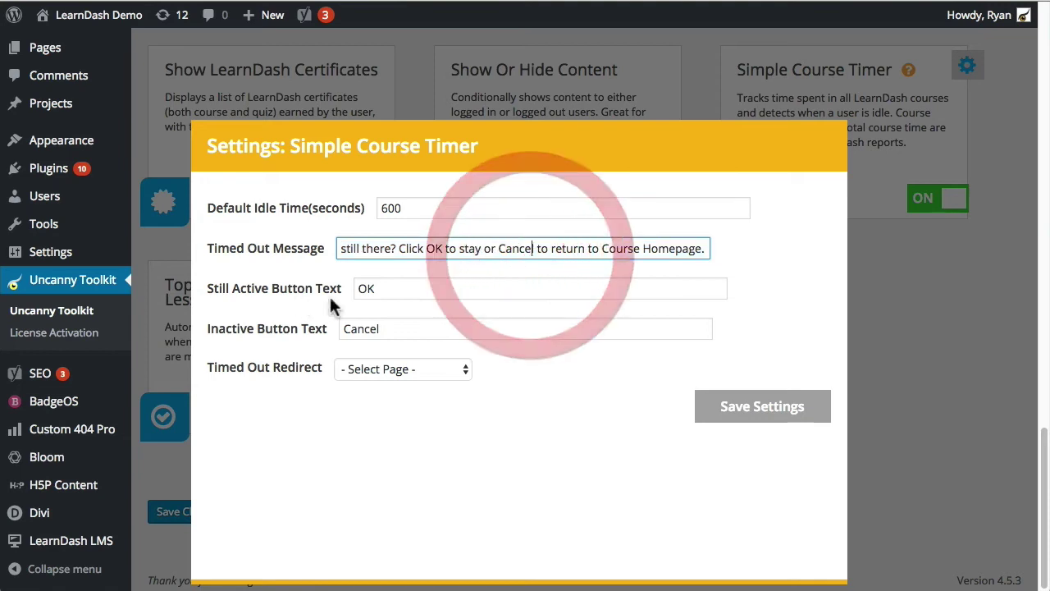
drag(408, 289, 359, 283)
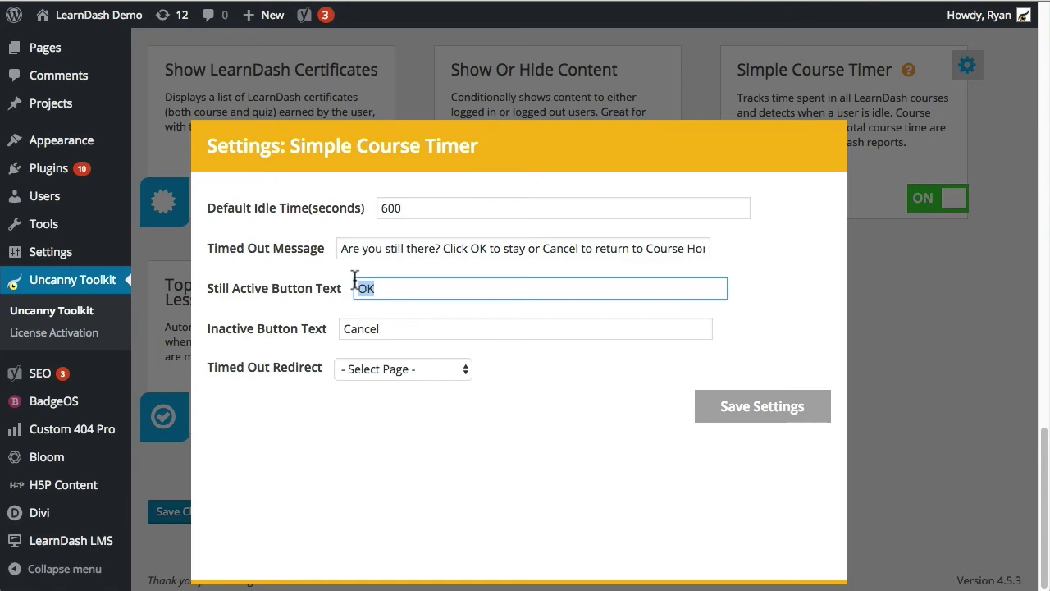
drag(386, 328, 334, 332)
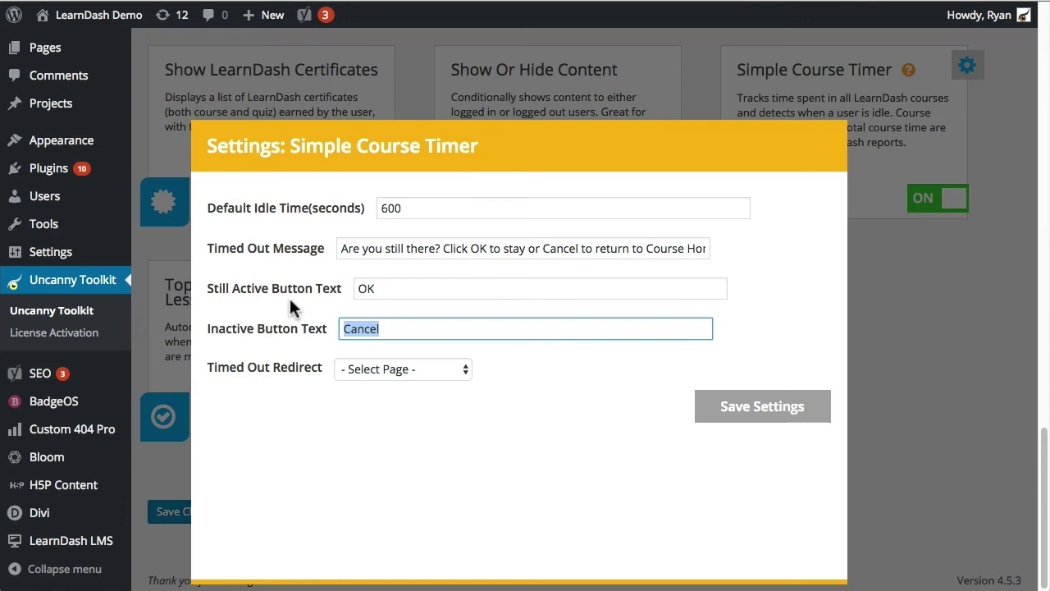
Set the Timed Out Redirect page to Home, save the timer settings, and close the modal
click(461, 370)
click(539, 363)
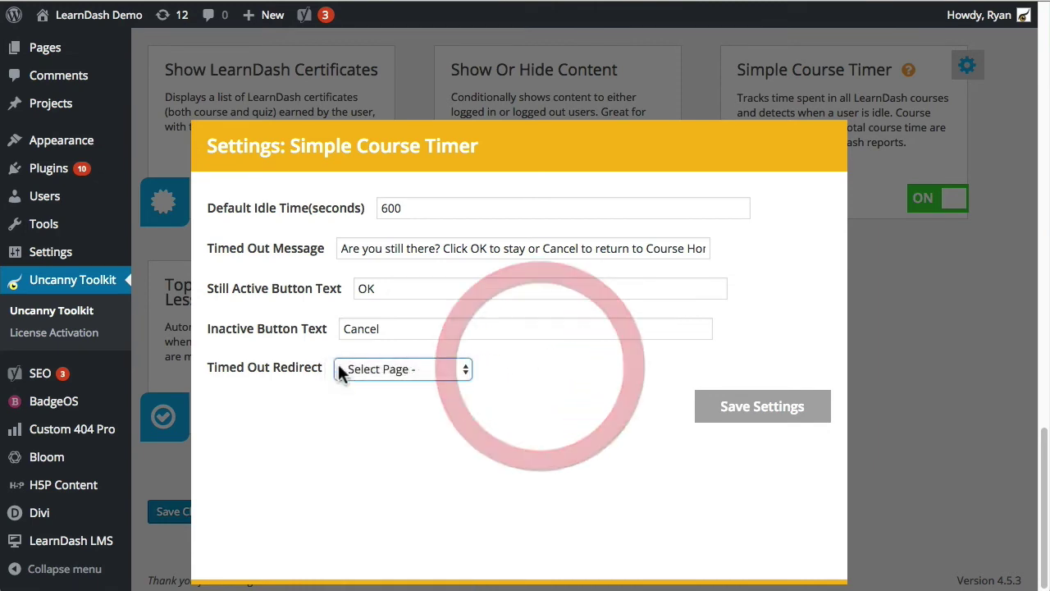
click(434, 372)
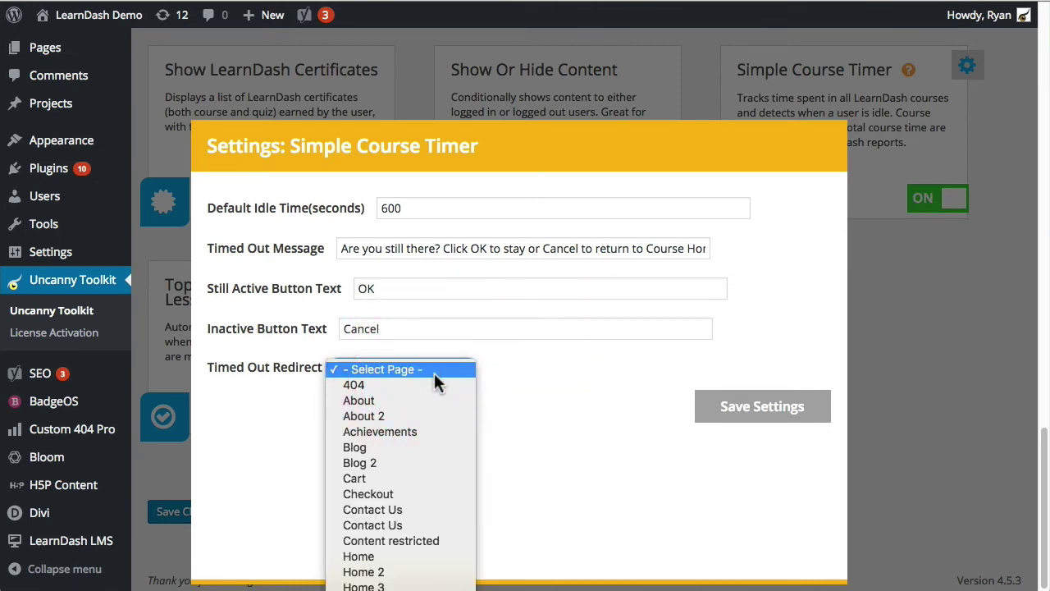
click(625, 381)
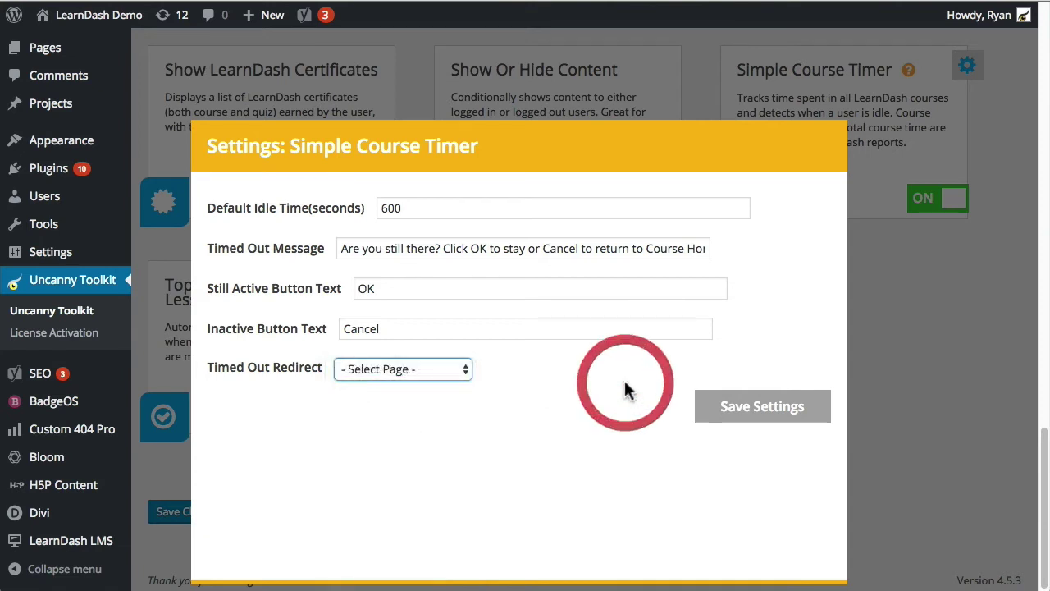
click(444, 373)
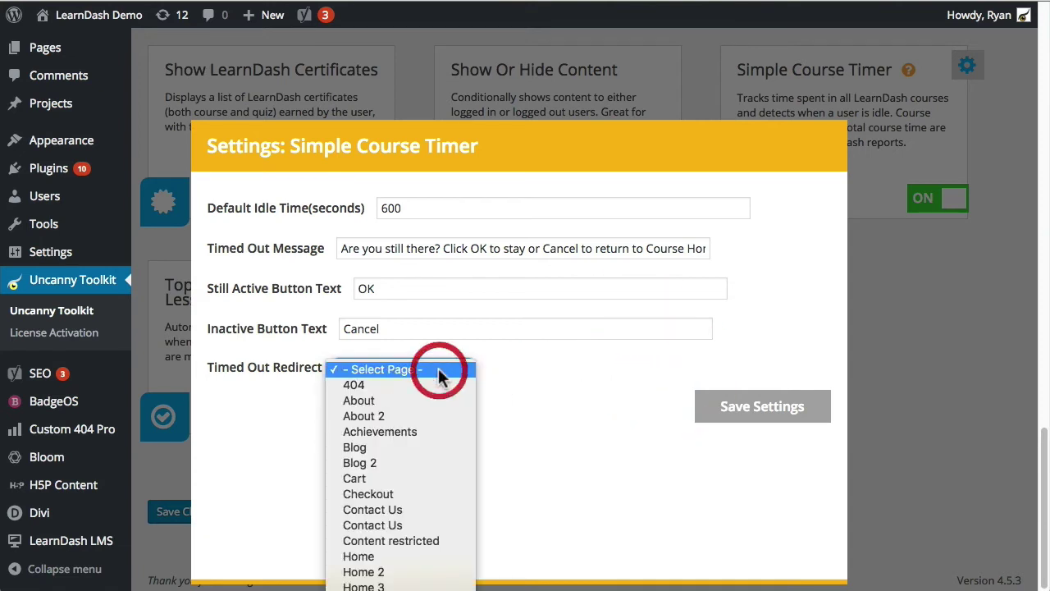
click(402, 558)
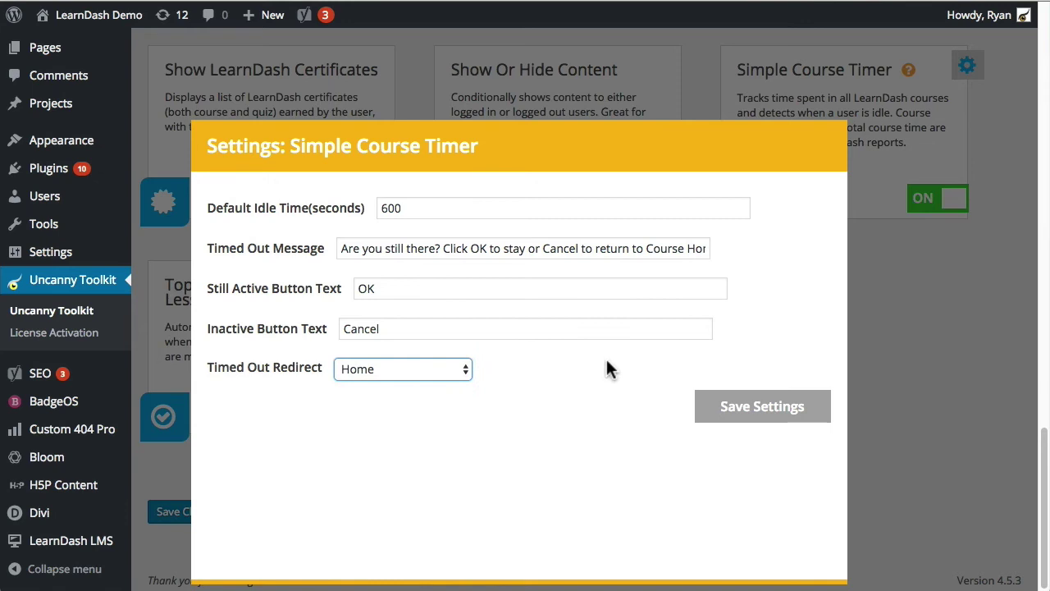
click(760, 406)
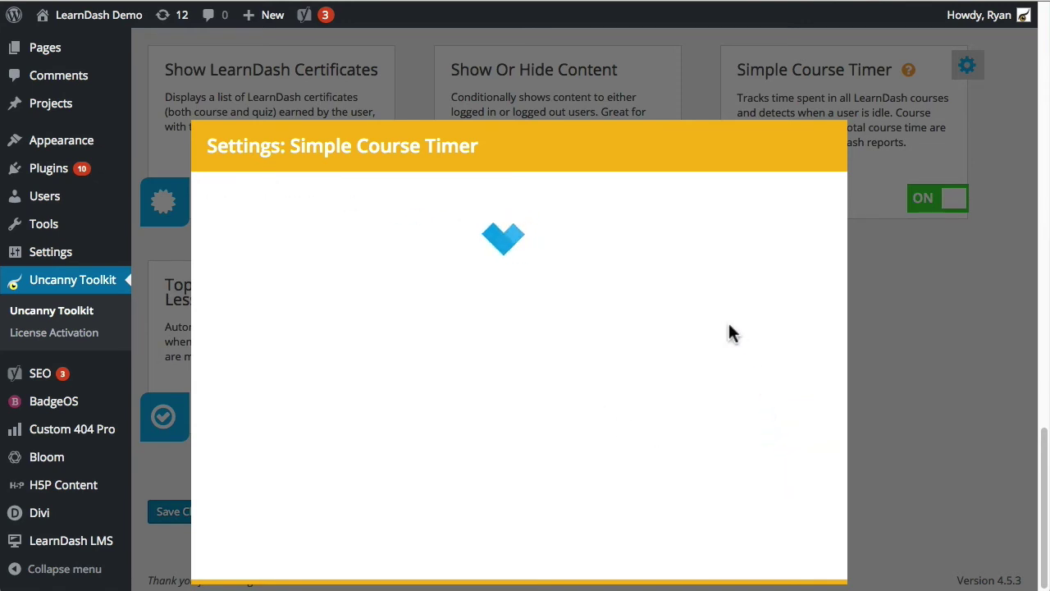
drag(475, 208, 359, 207)
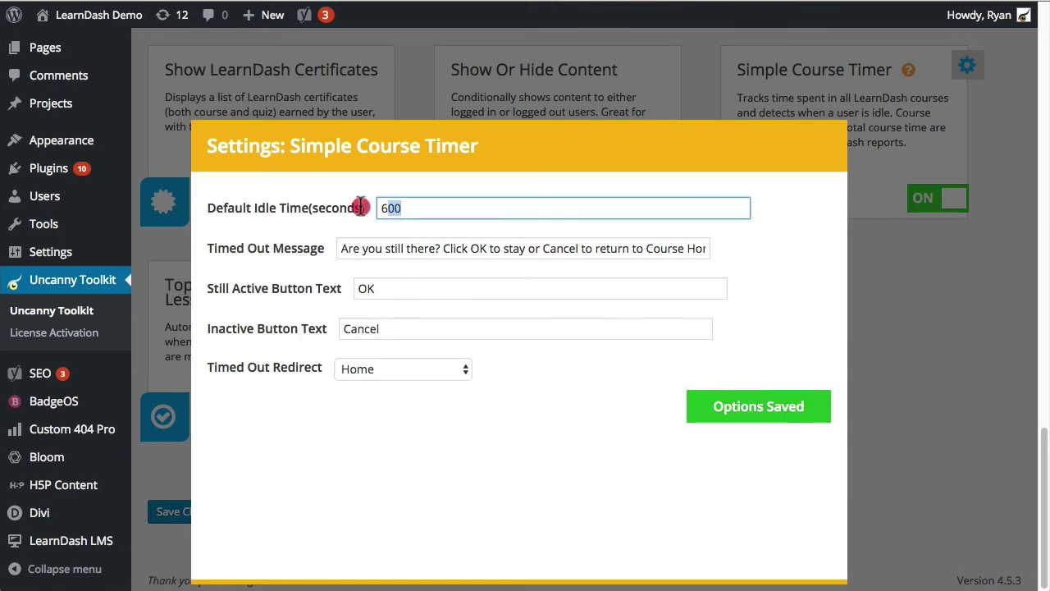
click(894, 321)
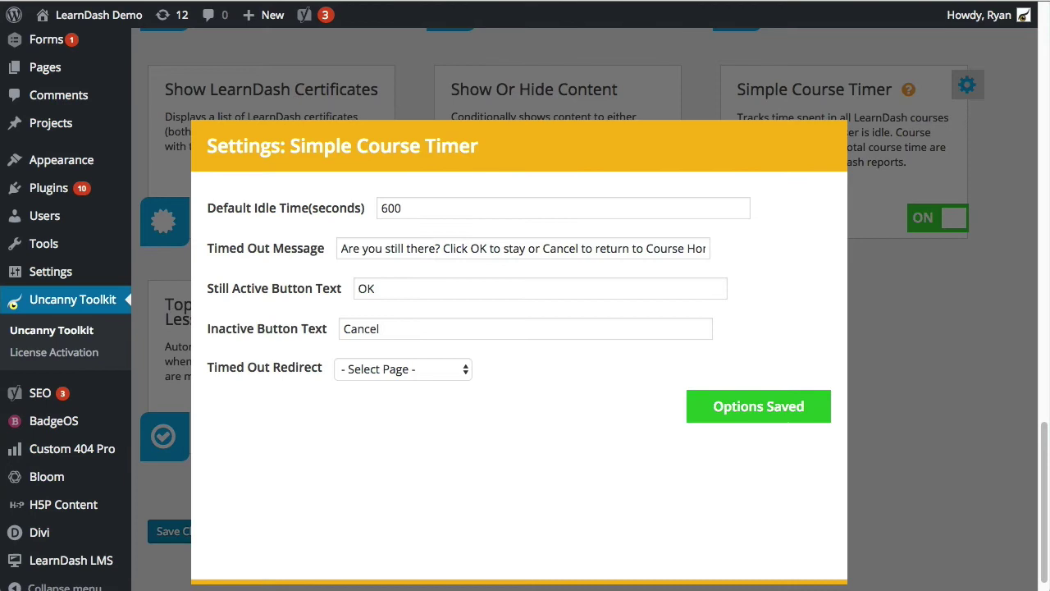
On the live site, go to My Courses, expand Course 1, and open the Text & Video lesson
click(412, 98)
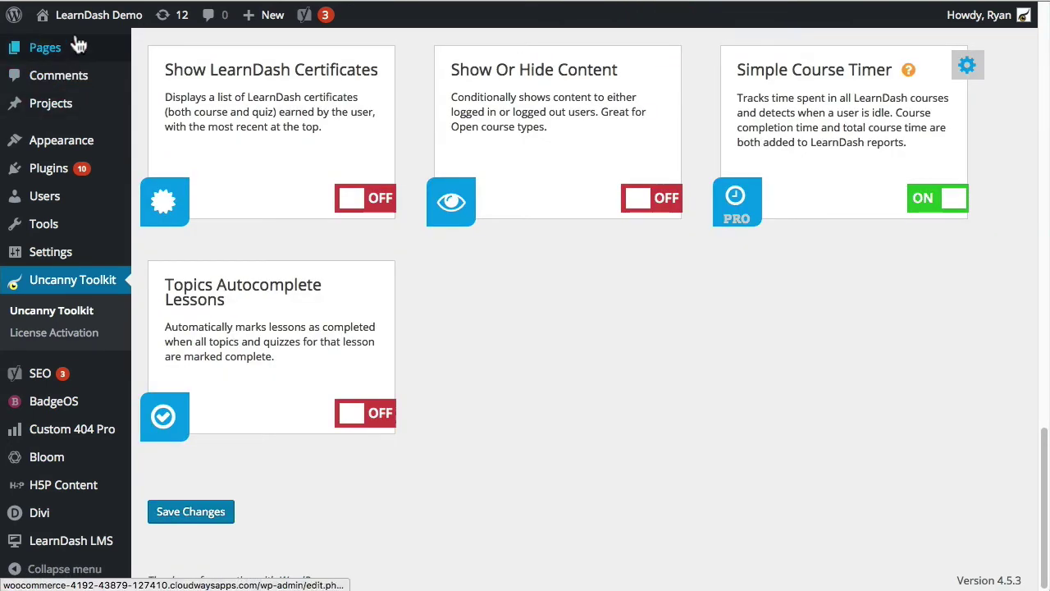
click(99, 16)
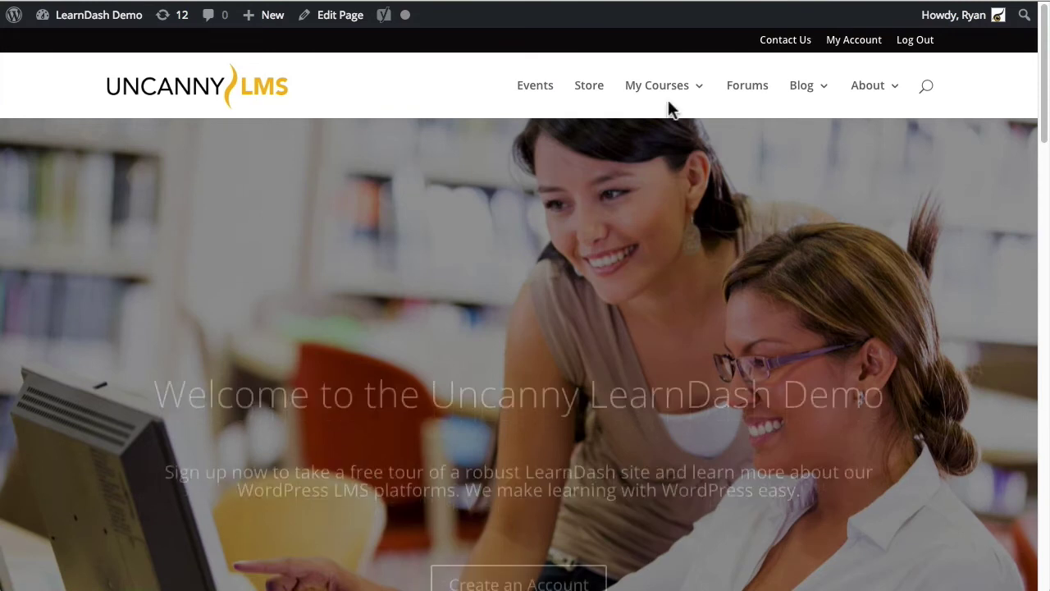
click(661, 87)
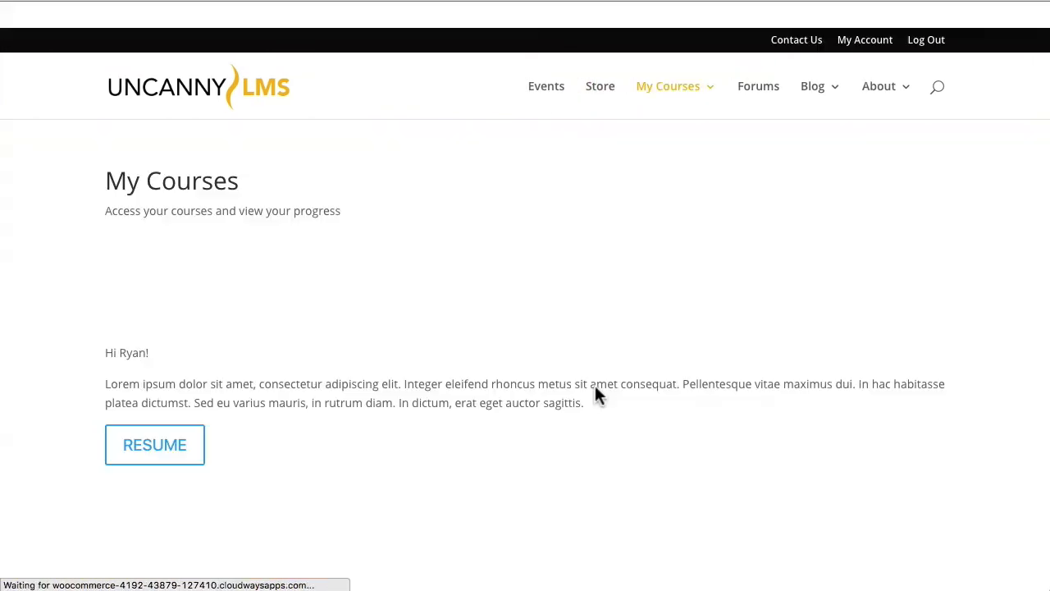
scroll(391, 345, down, 2)
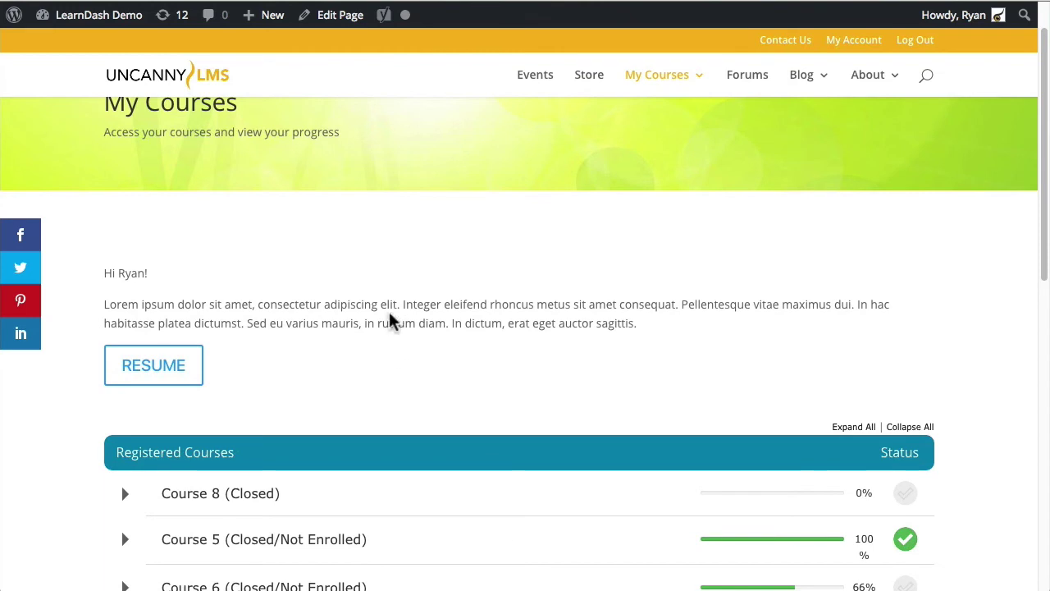
scroll(345, 369, down, 4)
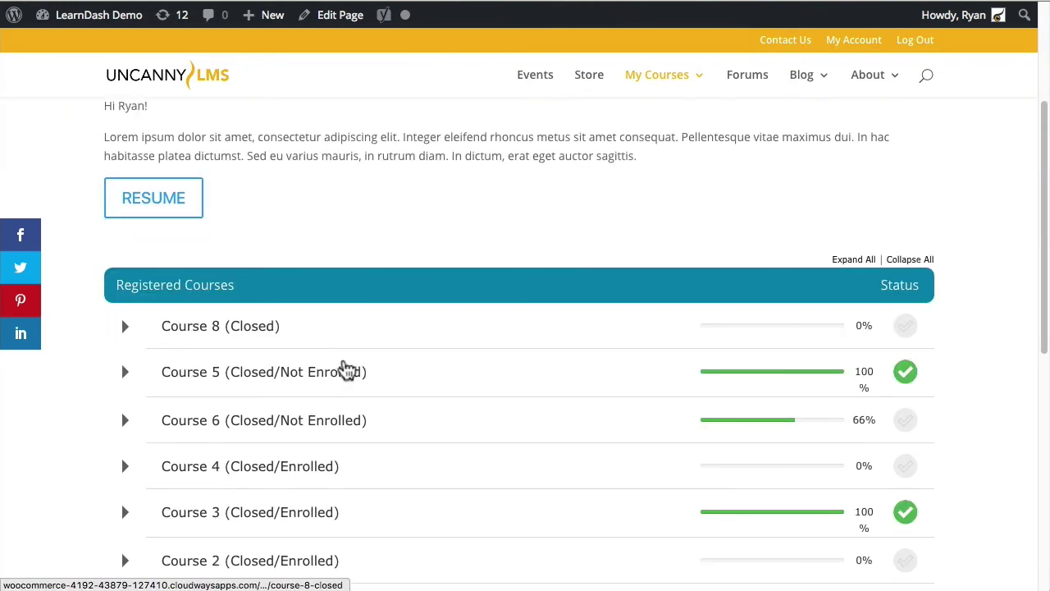
click(125, 449)
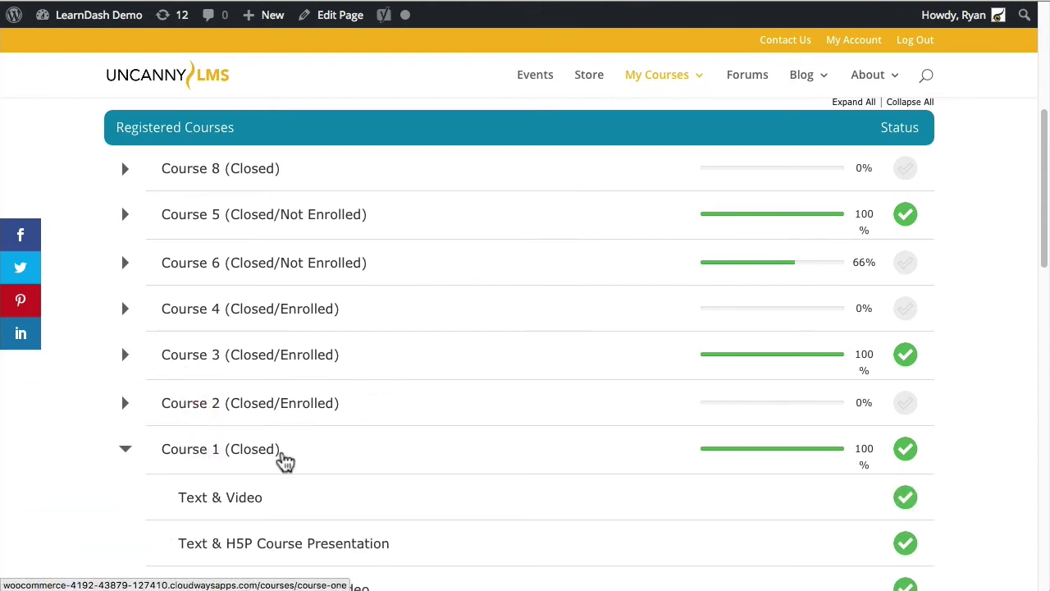
click(244, 498)
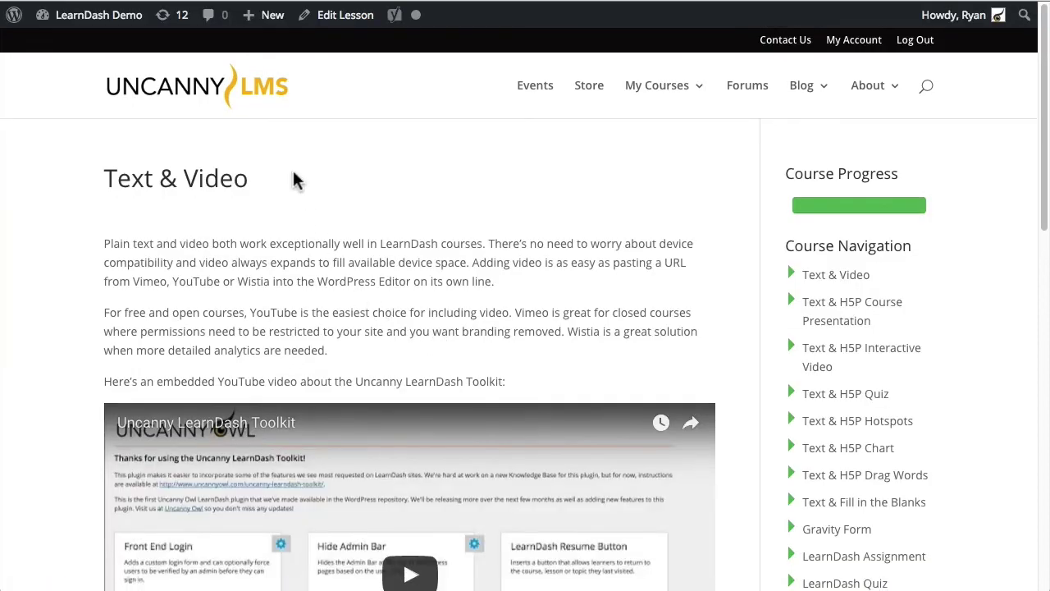
Set the Text & Video lesson's Idle Time(seconds) to 15 and update the lesson
click(336, 24)
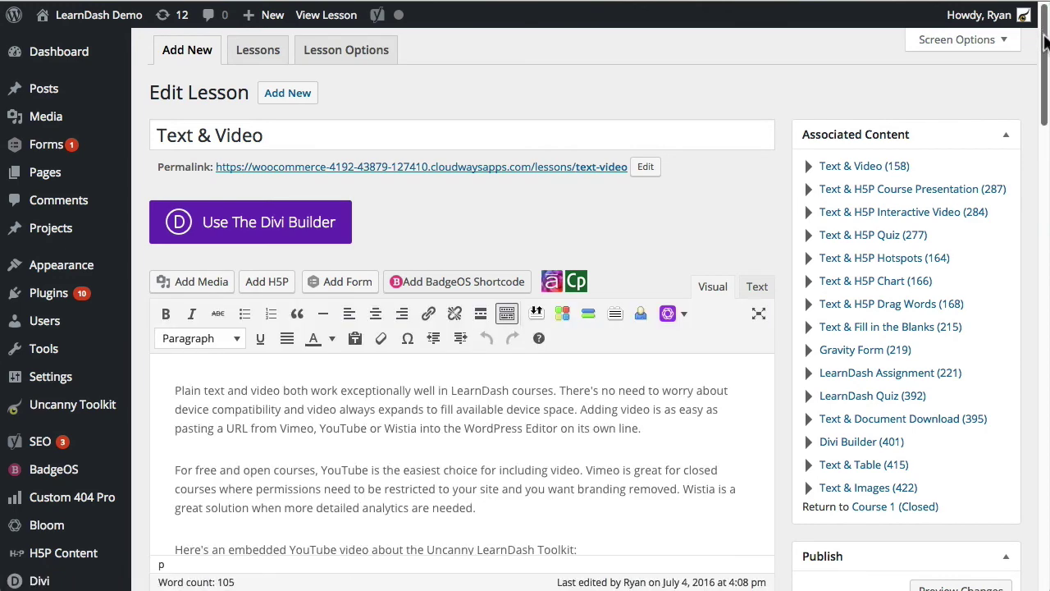
drag(1044, 41, 1033, 408)
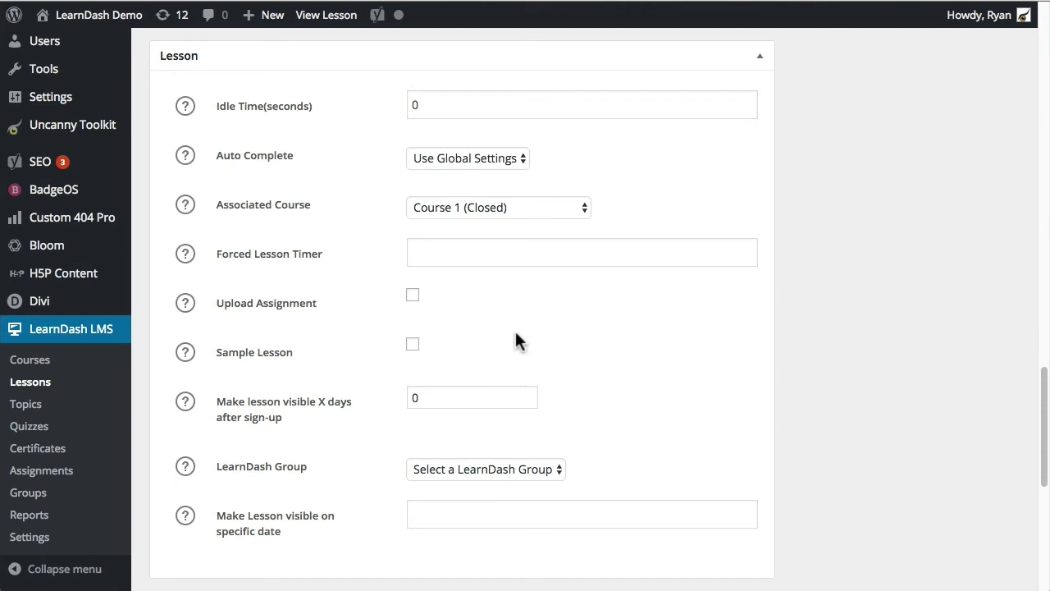
scroll(530, 320, up, 1)
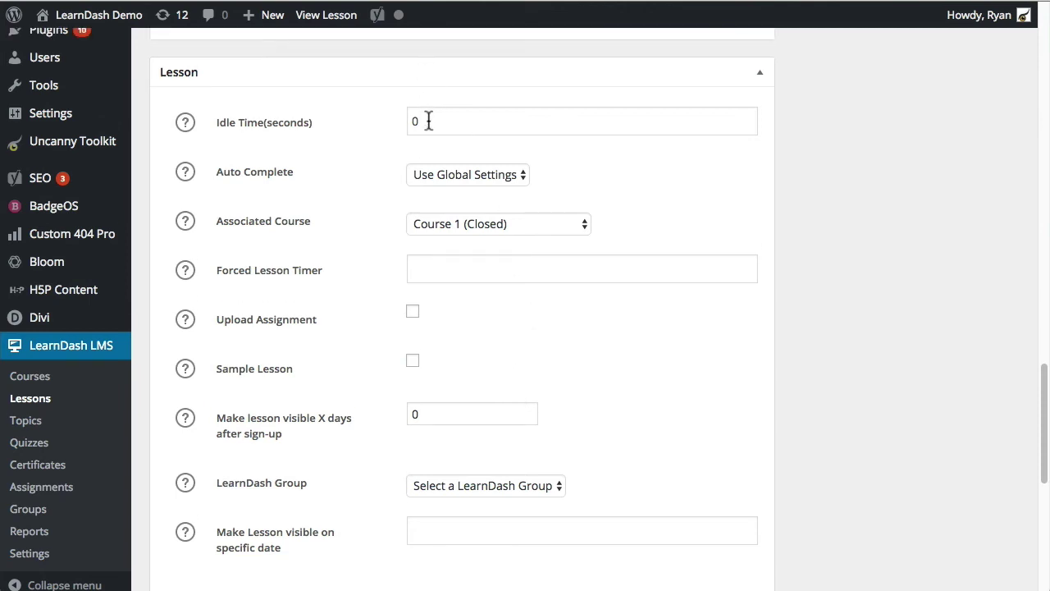
click(373, 123)
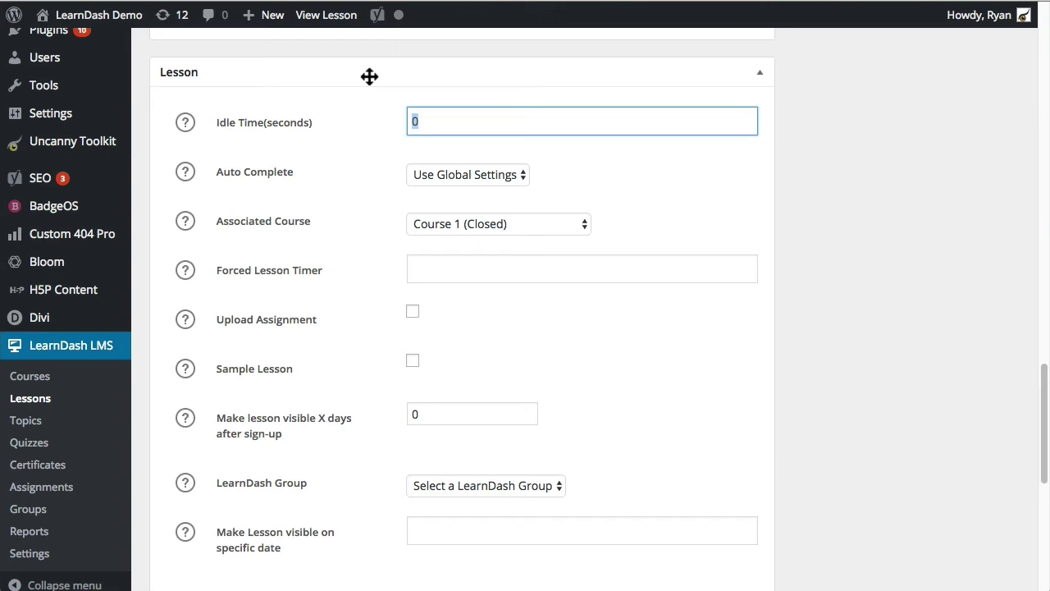
text(15)
scroll(849, 287, up, 15)
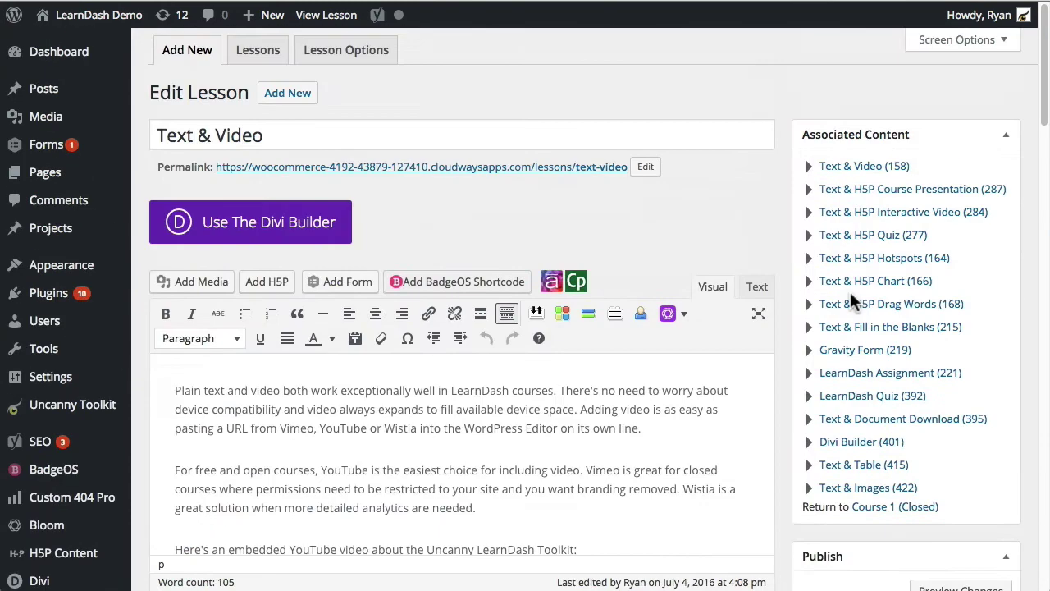
scroll(850, 291, down, 5)
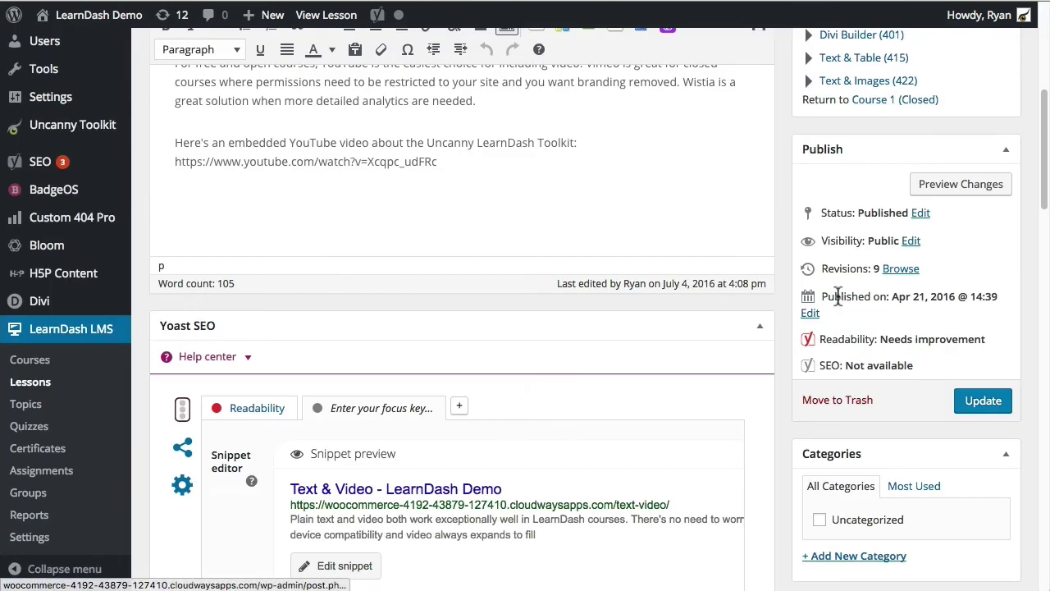
click(984, 402)
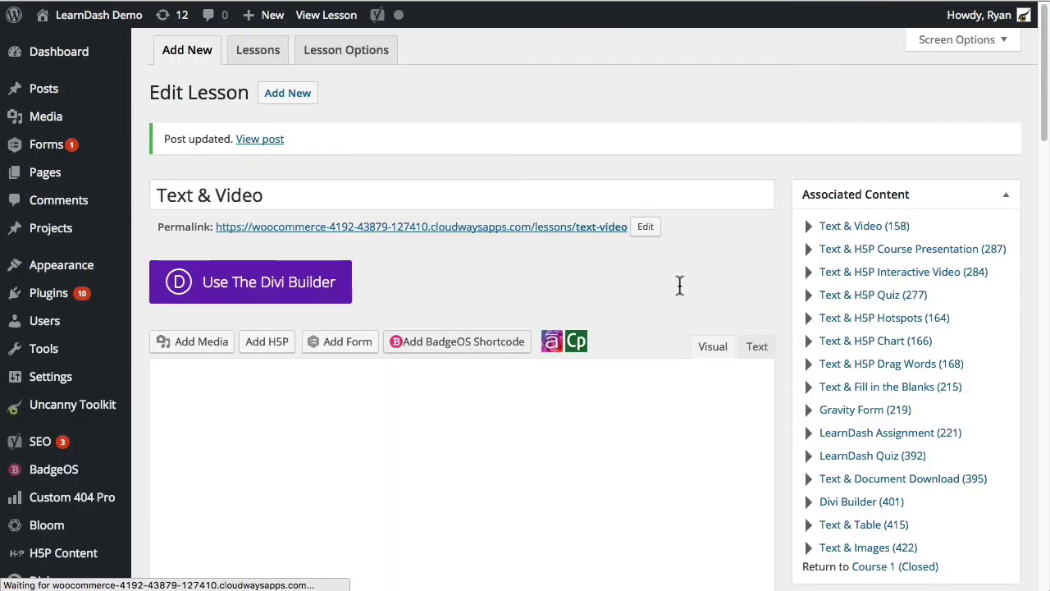
View the Text & Video lesson on the front end and wait for the 'Are you still there?' prompt
click(541, 235)
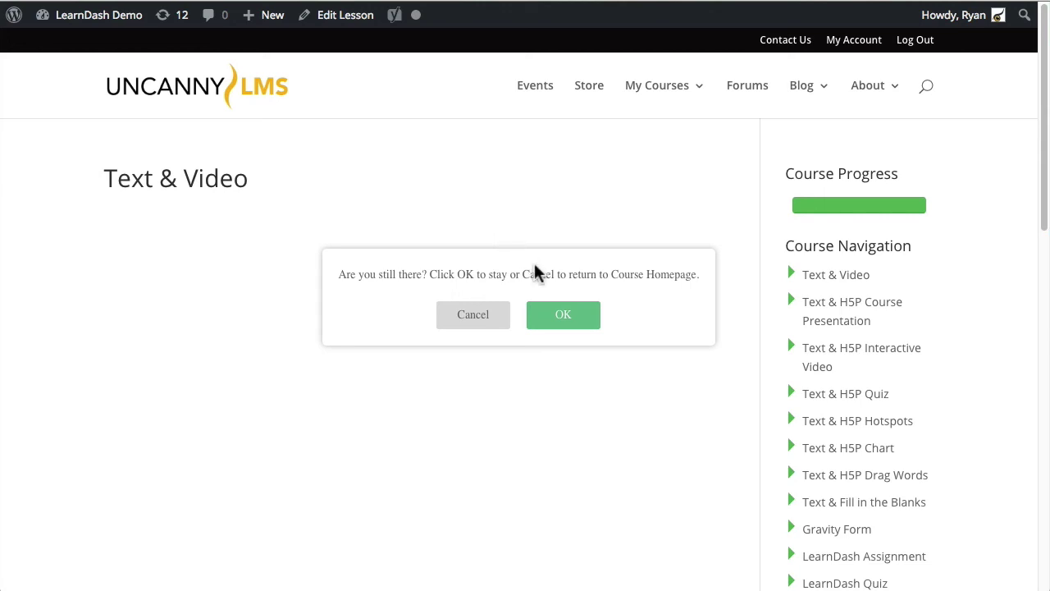
Choose OK at the first idle prompt, then Cancel at the next to be redirected Home
click(561, 319)
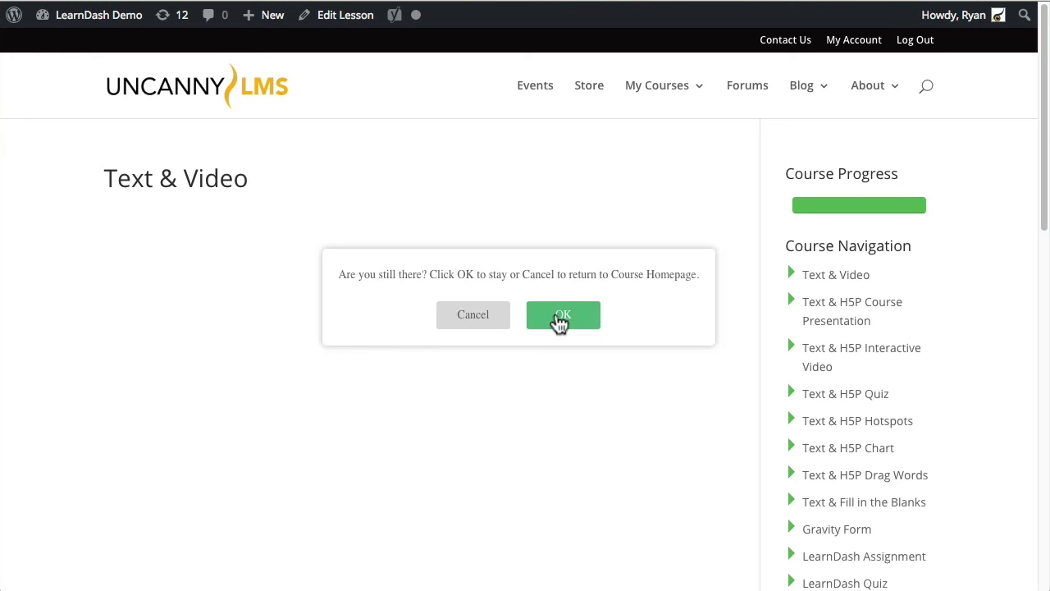
click(472, 319)
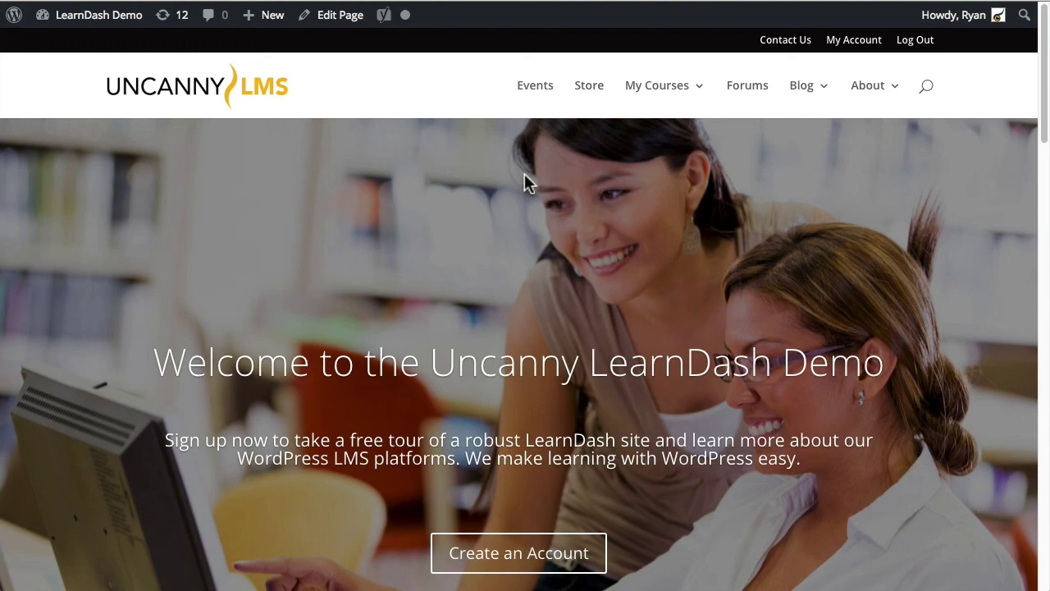
Return to the WordPress admin's LearnDash User Reports page with its export options
click(566, 2)
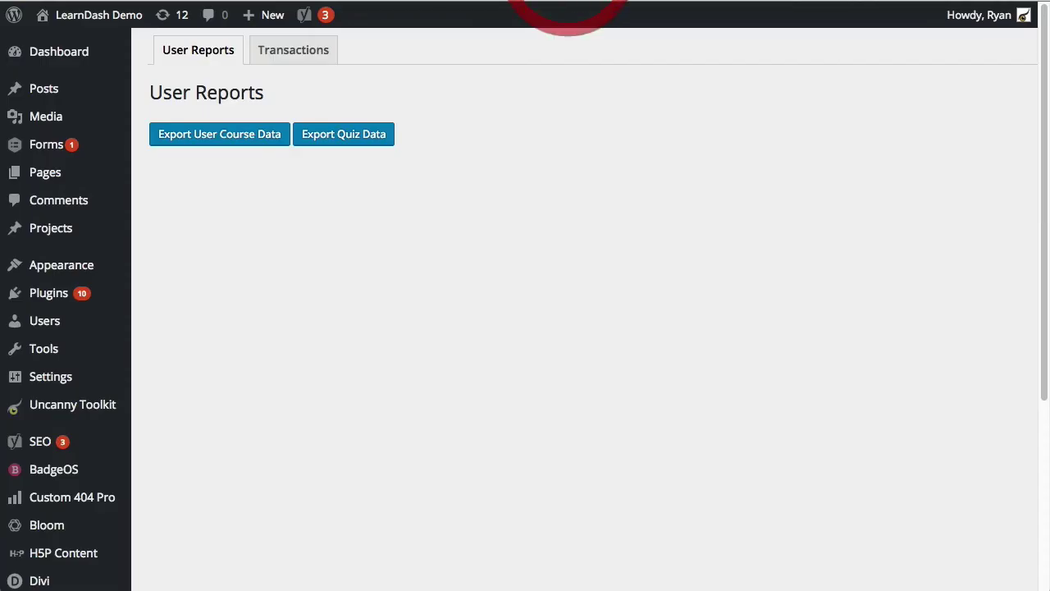